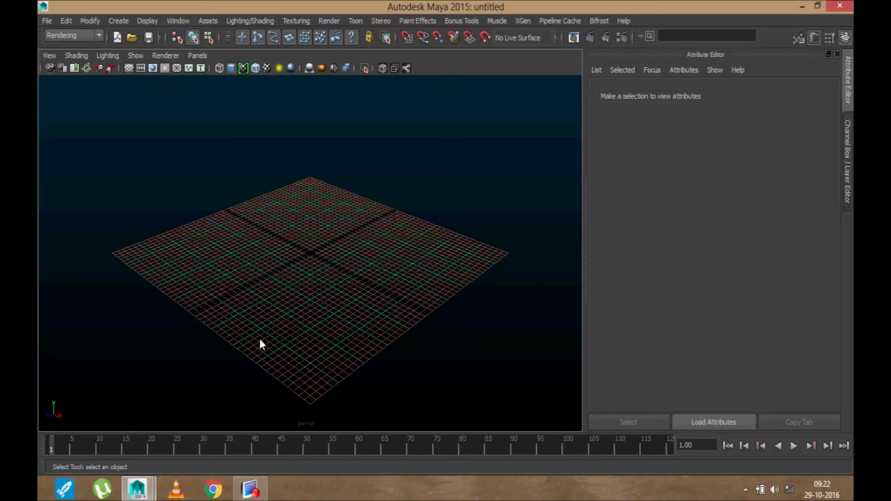
{"action": "left_click", "coordinate": [299, 19]}
{"action": "mouse_move", "coordinate": [264, 21]}
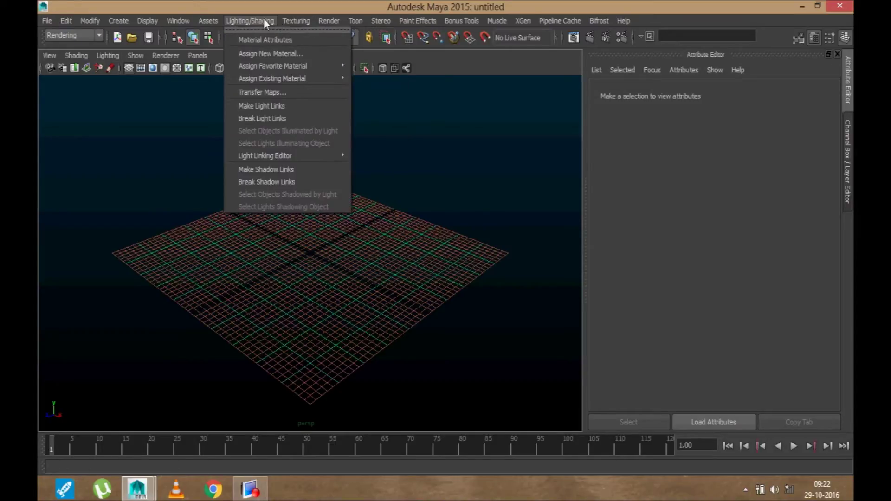
{"action": "mouse_move", "coordinate": [149, 21]}
{"action": "left_click", "coordinate": [108, 260]}
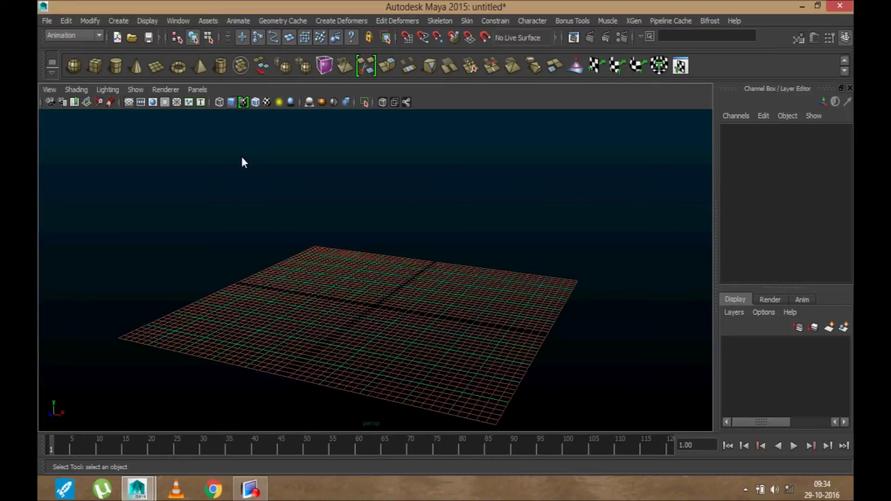
Create a polygon sphere at the centre of the grid
{"action": "left_click", "coordinate": [77, 66]}
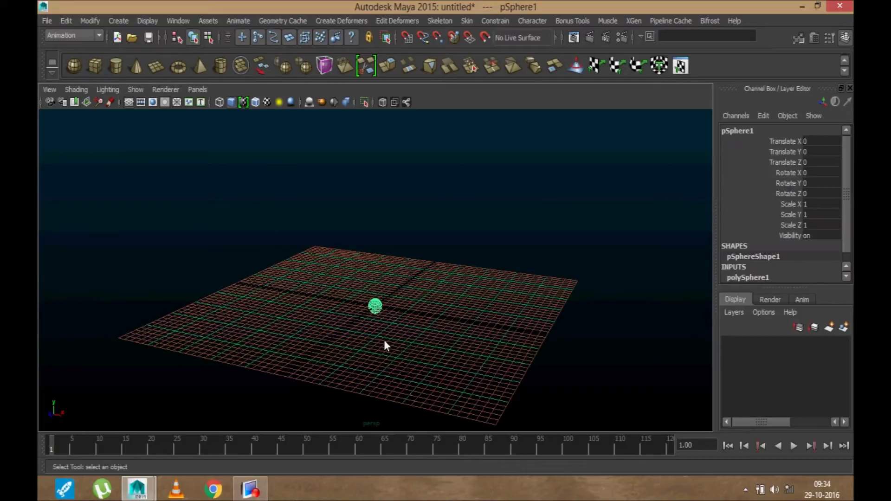
{"action": "scroll", "coordinate": [425, 334], "scroll_direction": "up", "scroll_amount": 8}
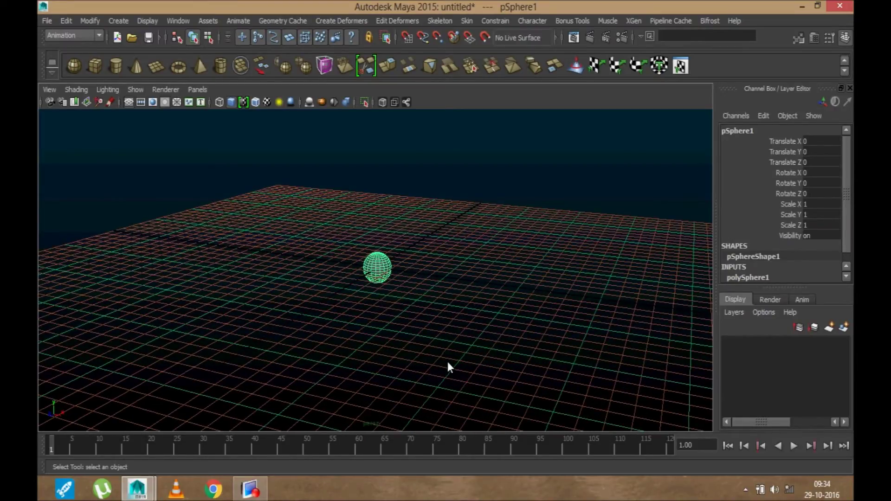
{"action": "scroll", "coordinate": [418, 311], "scroll_direction": "up", "scroll_amount": 2}
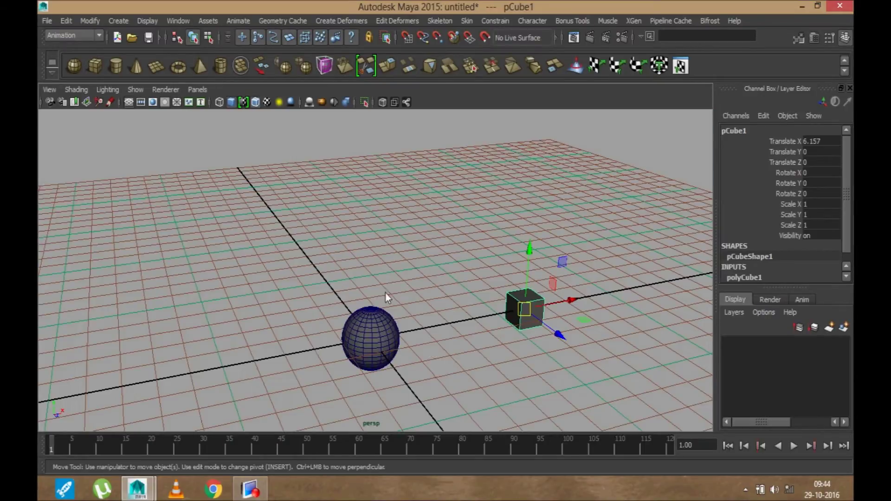
Inspect the sphere and the cube in the perspective view, selecting each one in turn
{"action": "left_click_drag", "start_coordinate": [386, 293], "coordinate": [421, 297], "text": "alt"}
{"action": "right_click_drag", "start_coordinate": [422, 297], "coordinate": [427, 292], "text": "alt"}
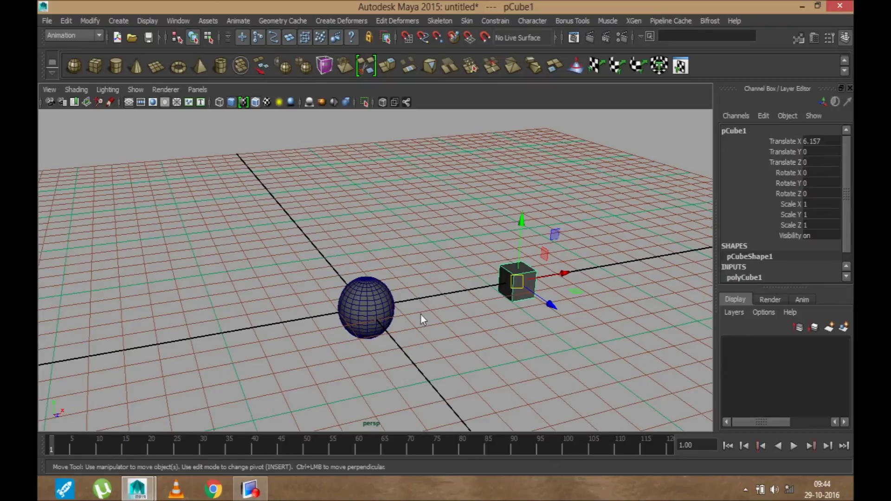
{"action": "left_click_drag", "start_coordinate": [420, 313], "coordinate": [291, 355]}
{"action": "left_click_drag", "start_coordinate": [434, 271], "coordinate": [539, 344]}
{"action": "left_click_drag", "start_coordinate": [323, 260], "coordinate": [371, 346]}
{"action": "left_click_drag", "start_coordinate": [451, 367], "coordinate": [441, 351], "text": "alt"}
{"action": "right_click_drag", "start_coordinate": [442, 350], "coordinate": [458, 355], "text": "alt"}
{"action": "middle_click_drag", "start_coordinate": [457, 355], "coordinate": [456, 317], "text": "alt"}
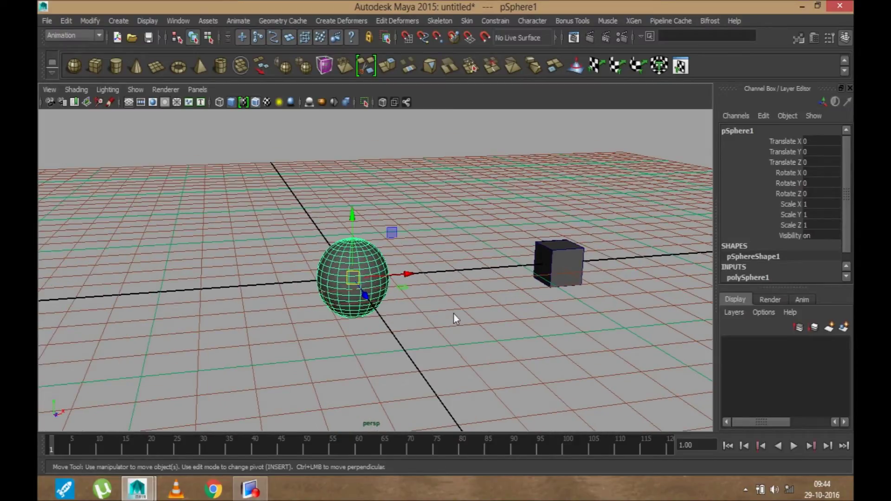
{"action": "left_click_drag", "start_coordinate": [542, 207], "coordinate": [572, 299]}
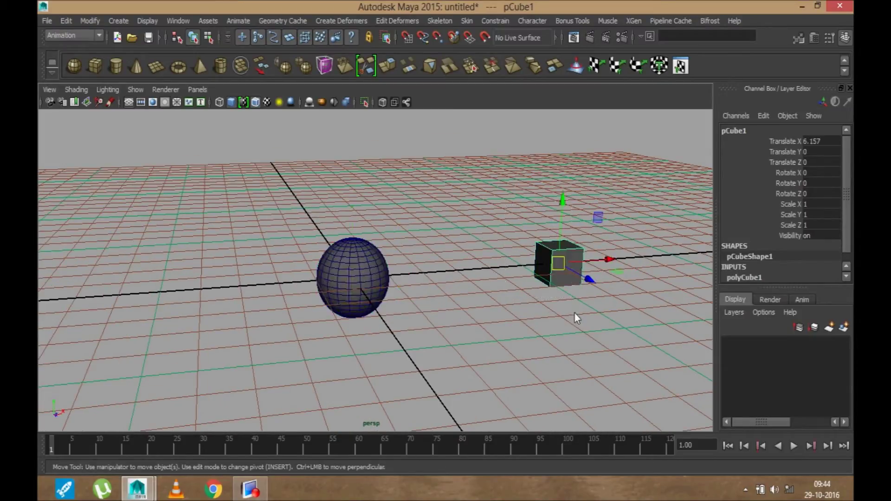
Activate the Rotate tool on the sphere, and move the cube along the X axis to about 5.864
{"action": "left_click_drag", "start_coordinate": [415, 163], "coordinate": [390, 291]}
{"action": "key", "text": "e"}
{"action": "left_click_drag", "start_coordinate": [507, 210], "coordinate": [561, 312]}
{"action": "key", "text": "w"}
{"action": "left_click_drag", "start_coordinate": [598, 254], "coordinate": [571, 311]}
{"action": "left_click_drag", "start_coordinate": [560, 255], "coordinate": [567, 295]}
{"action": "left_click_drag", "start_coordinate": [452, 323], "coordinate": [492, 293], "text": "alt"}
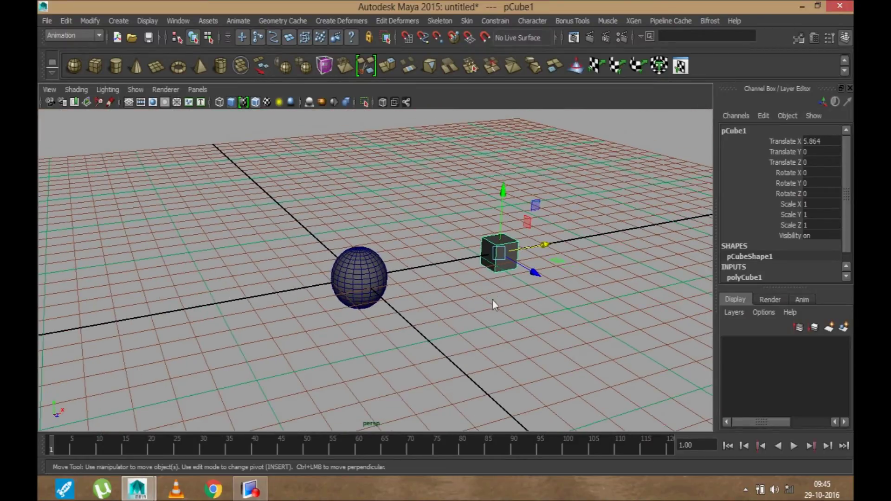
Deselect everything and open the Connection Editor, placing its window clear of the sphere and cube
{"action": "left_click_drag", "start_coordinate": [313, 134], "coordinate": [313, 287]}
{"action": "left_click", "coordinate": [182, 22]}
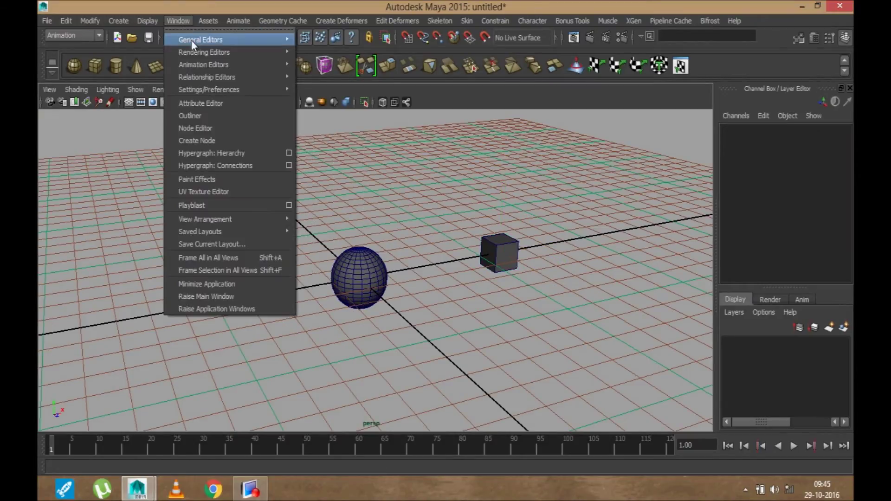
{"action": "mouse_move", "coordinate": [191, 40]}
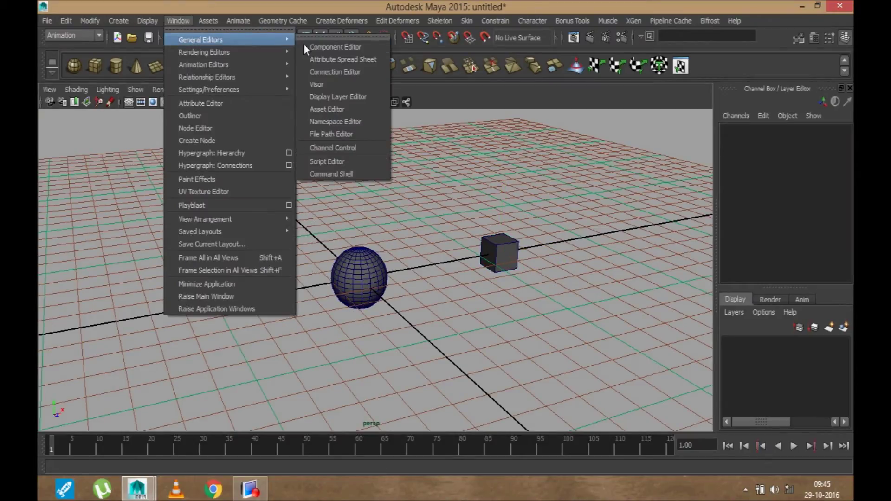
{"action": "left_click", "coordinate": [322, 72]}
{"action": "left_click_drag", "start_coordinate": [448, 38], "coordinate": [124, 68]}
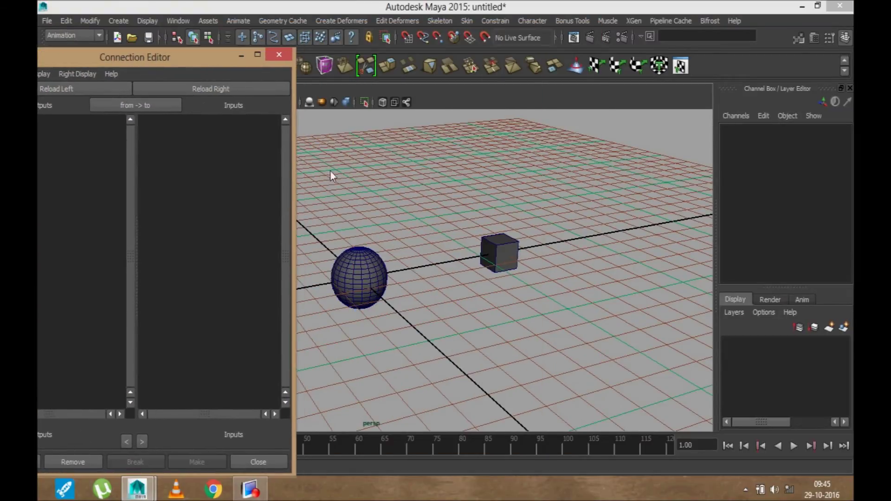
Load the sphere into the outputs side of the Connection Editor and hide its non-keyable attributes
{"action": "left_click", "coordinate": [358, 279]}
{"action": "left_click_drag", "start_coordinate": [208, 64], "coordinate": [321, 29]}
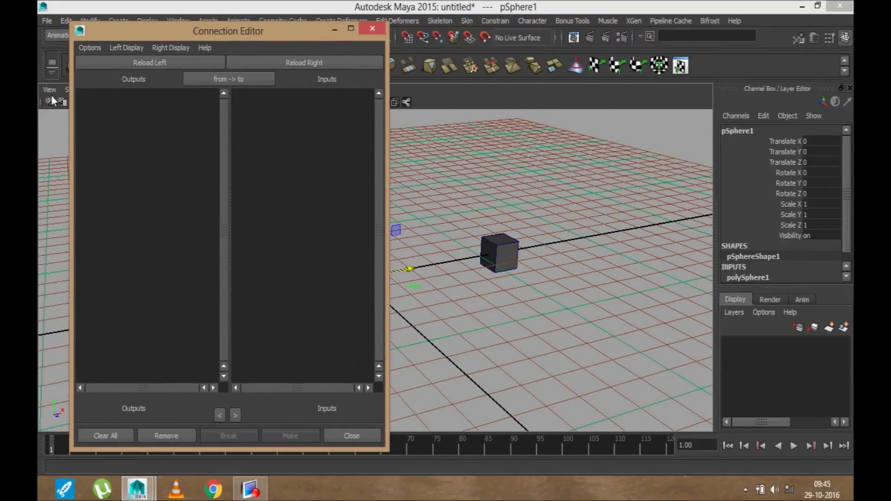
{"action": "left_click", "coordinate": [148, 63]}
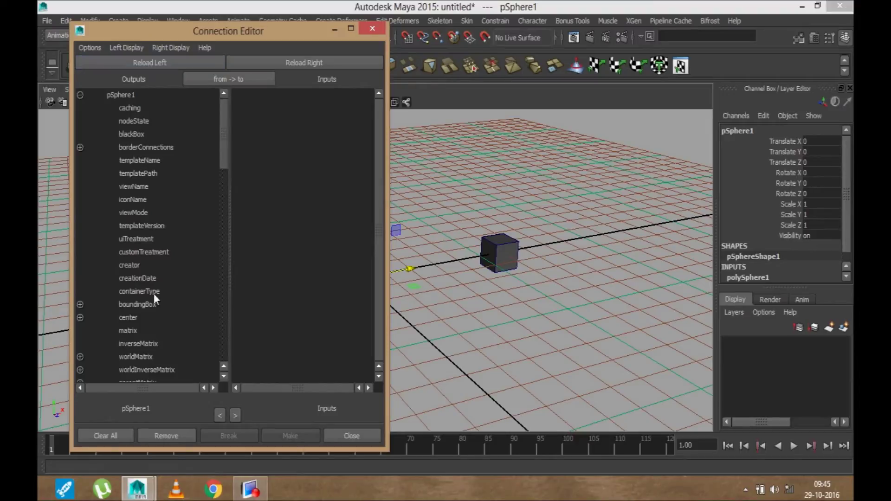
{"action": "scroll", "coordinate": [153, 230], "scroll_direction": "down", "scroll_amount": 8}
{"action": "scroll", "coordinate": [164, 131], "scroll_direction": "up", "scroll_amount": 8}
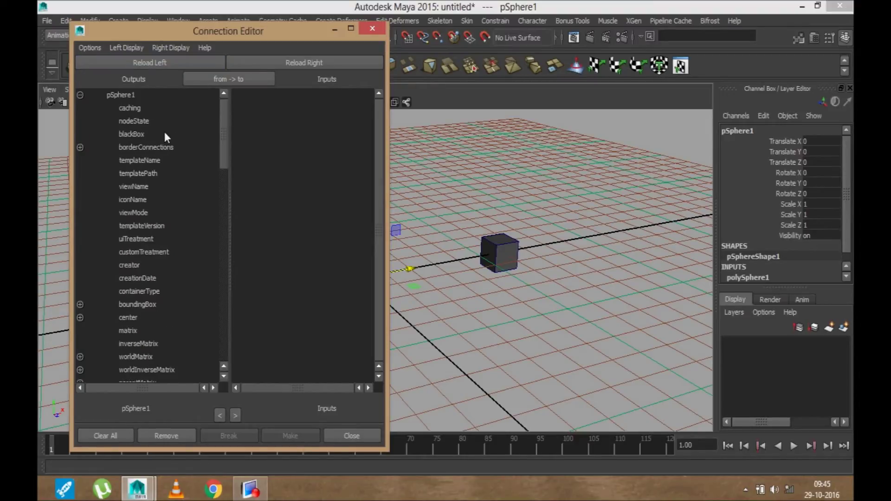
{"action": "left_click", "coordinate": [137, 48]}
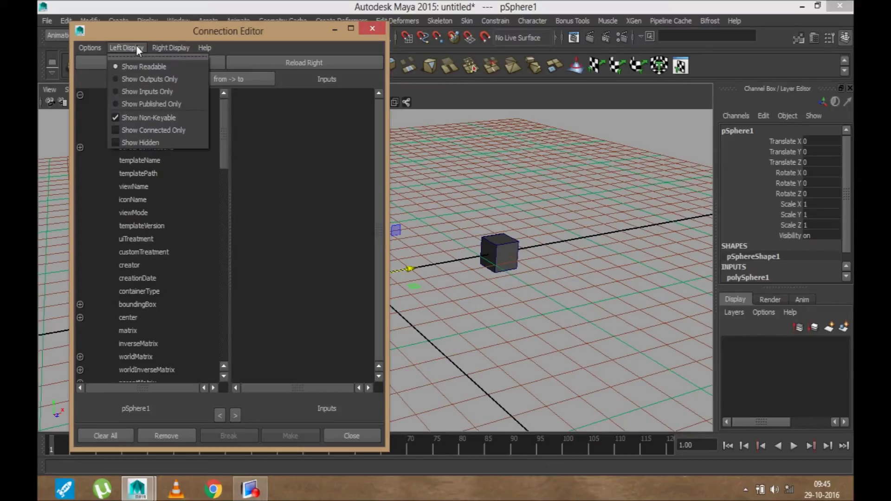
{"action": "left_click", "coordinate": [134, 117]}
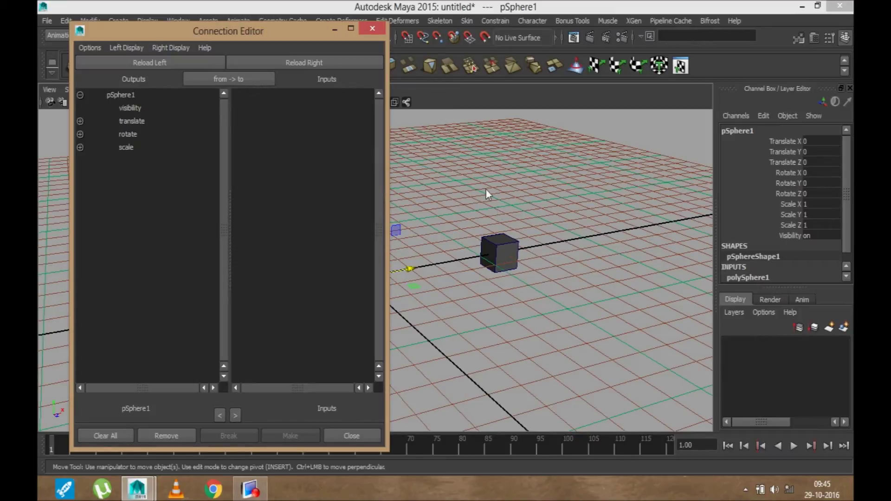
Load the cube into the inputs side of the Connection Editor and hide its non-keyable attributes
{"action": "left_click", "coordinate": [496, 252]}
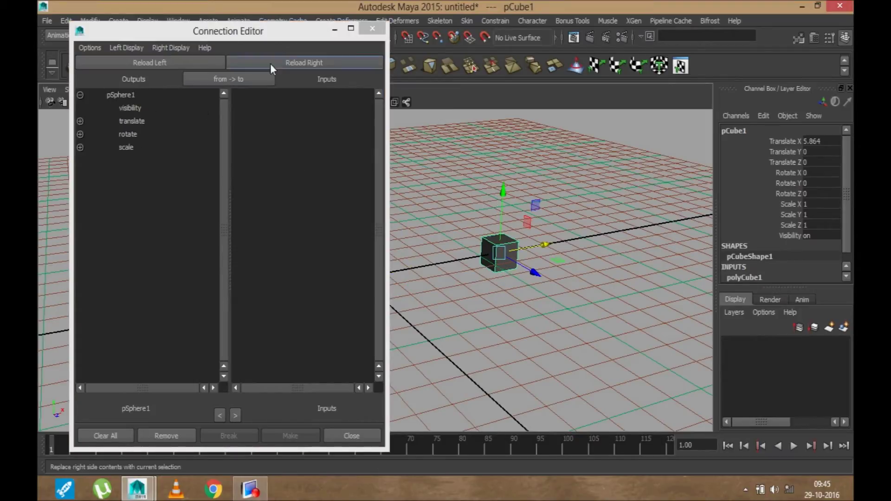
{"action": "left_click", "coordinate": [331, 63]}
{"action": "left_click", "coordinate": [171, 48]}
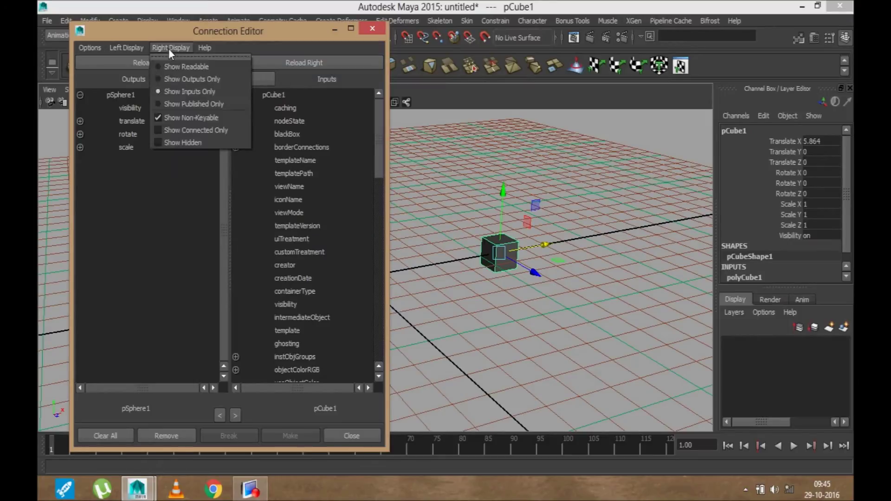
{"action": "left_click", "coordinate": [173, 117]}
Activate the Rotate tool on the sphere, and try moving the cube along the X axis to about 6.098
{"action": "left_click_drag", "start_coordinate": [529, 274], "coordinate": [434, 260], "text": "alt"}
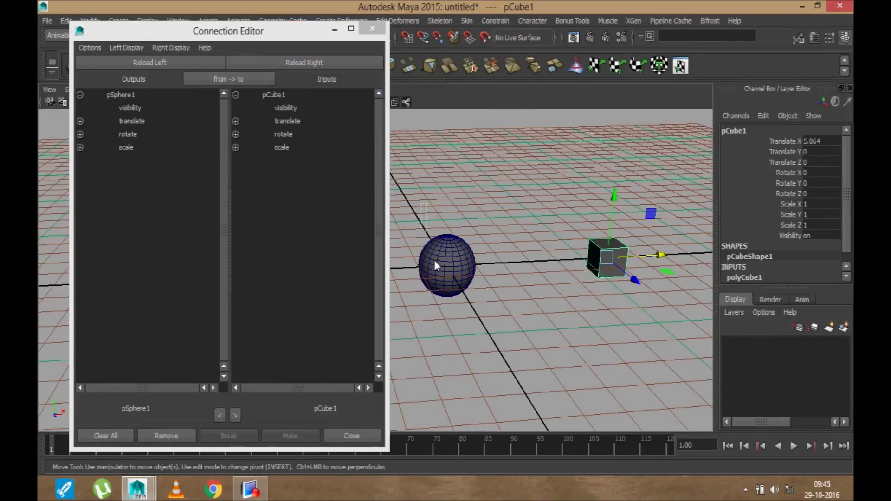
{"action": "left_click", "coordinate": [439, 267]}
{"action": "key", "text": "e"}
{"action": "left_click_drag", "start_coordinate": [488, 287], "coordinate": [577, 230]}
{"action": "left_click", "coordinate": [605, 257]}
{"action": "key", "text": "w"}
{"action": "mouse_move", "coordinate": [652, 258]}
{"action": "left_mouse_down"}
{"action": "mouse_move", "coordinate": [568, 258]}
{"action": "mouse_move", "coordinate": [654, 252]}
{"action": "left_mouse_up"}
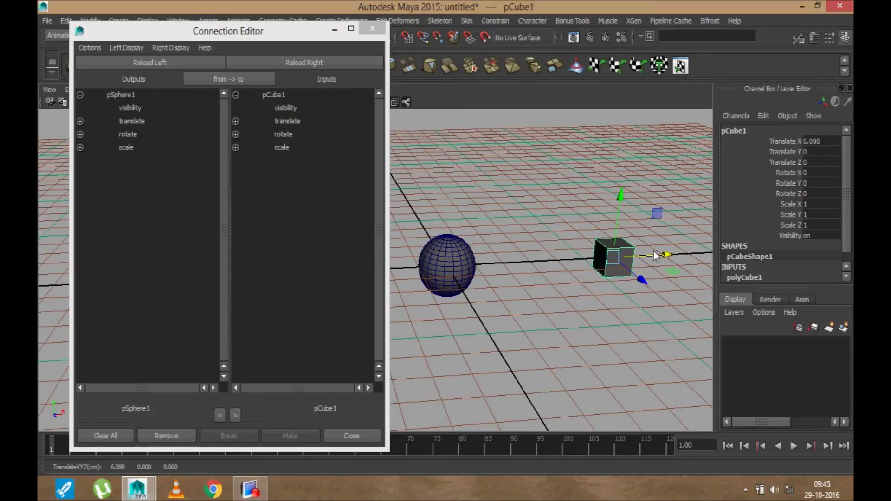
Connect the sphere's rotateY output to the cube's translateX input
{"action": "left_click", "coordinate": [80, 134]}
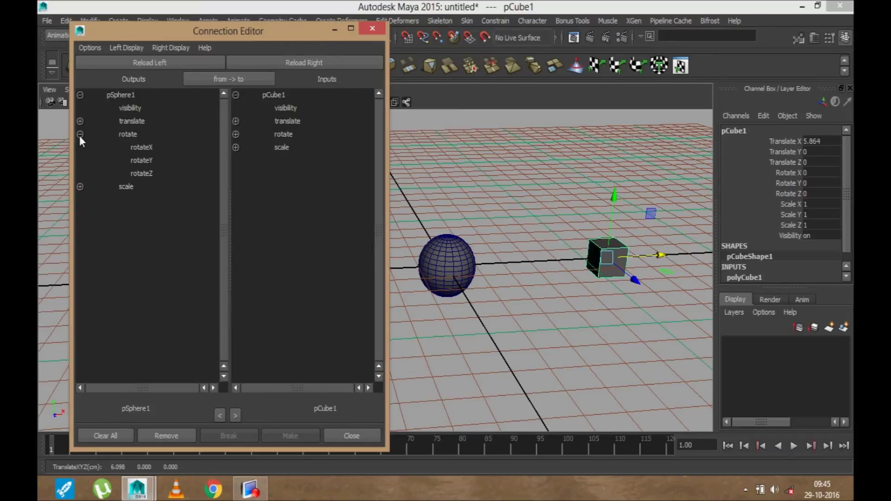
{"action": "left_click", "coordinate": [139, 160]}
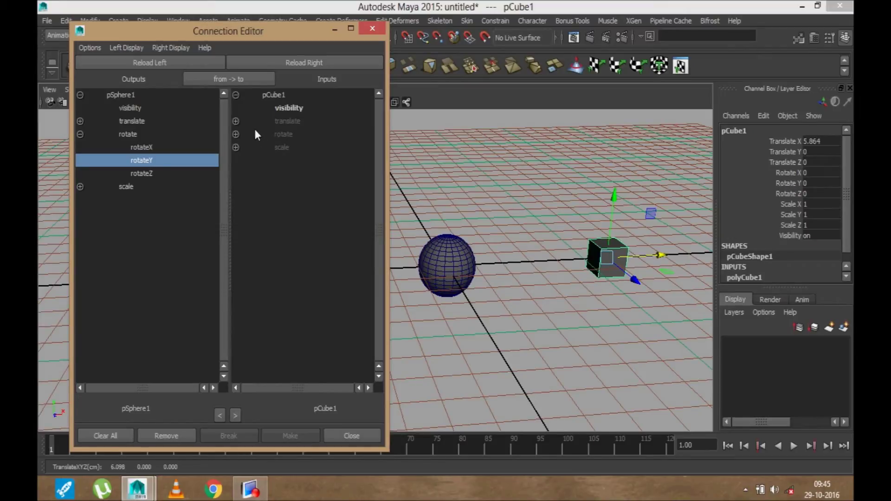
{"action": "left_click", "coordinate": [236, 121]}
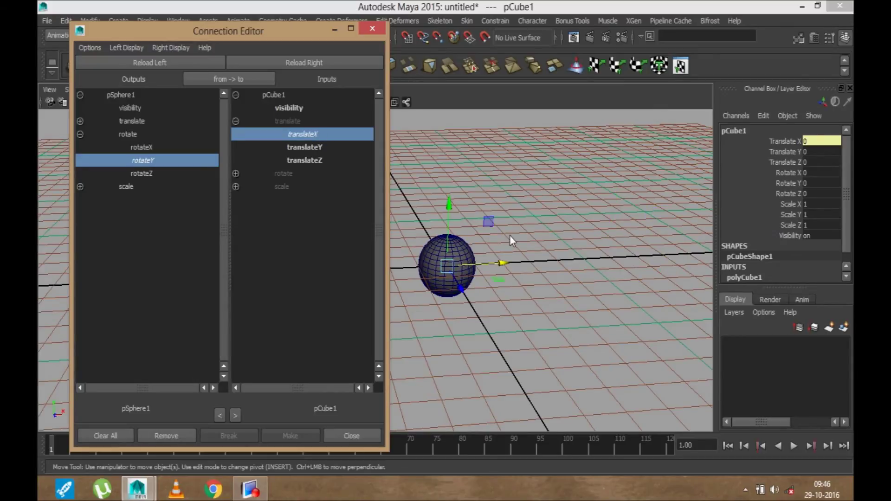
{"action": "left_click_drag", "start_coordinate": [567, 279], "coordinate": [505, 276], "text": "alt"}
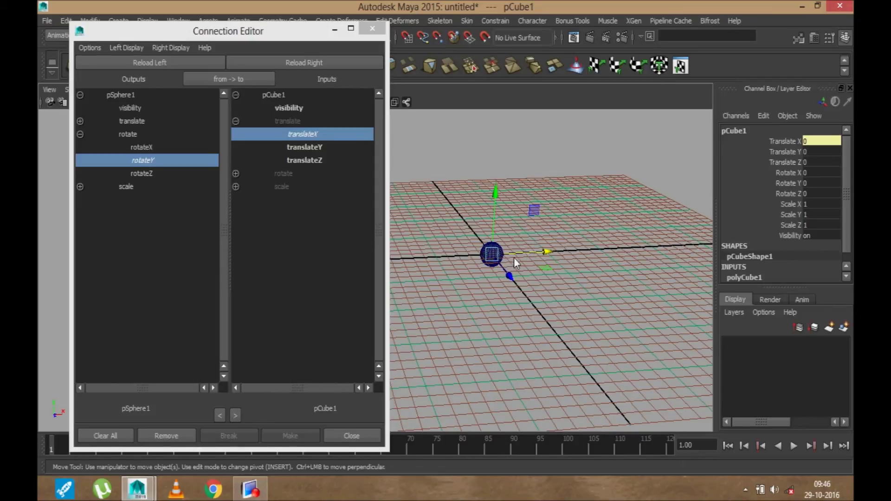
Set the cube's Translate X to 5.864 and disconnect its translateX from the sphere's rotateY
{"action": "type", "text": "5.864"}
{"action": "key", "text": "Return"}
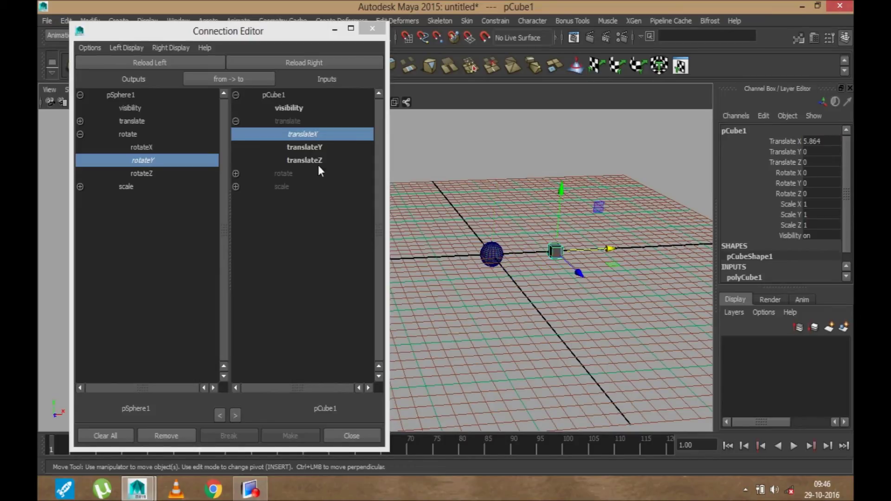
{"action": "left_click", "coordinate": [302, 133]}
{"action": "left_click", "coordinate": [299, 134]}
Select both the sphere and the cube and freeze their transformations
{"action": "left_click_drag", "start_coordinate": [524, 221], "coordinate": [706, 253], "text": "alt"}
{"action": "middle_click_drag", "start_coordinate": [672, 245], "coordinate": [613, 275], "text": "alt"}
{"action": "left_click_drag", "start_coordinate": [483, 196], "coordinate": [618, 329]}
{"action": "left_click_drag", "start_coordinate": [306, 37], "coordinate": [276, 112]}
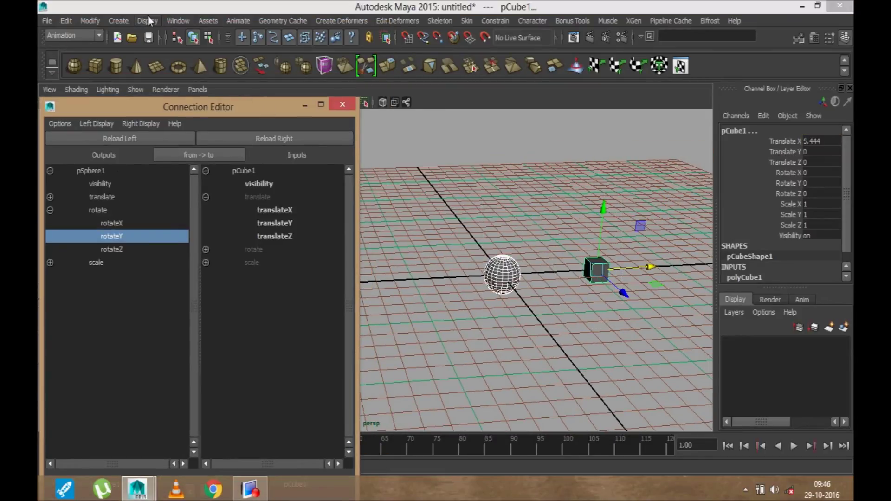
{"action": "left_click", "coordinate": [98, 22]}
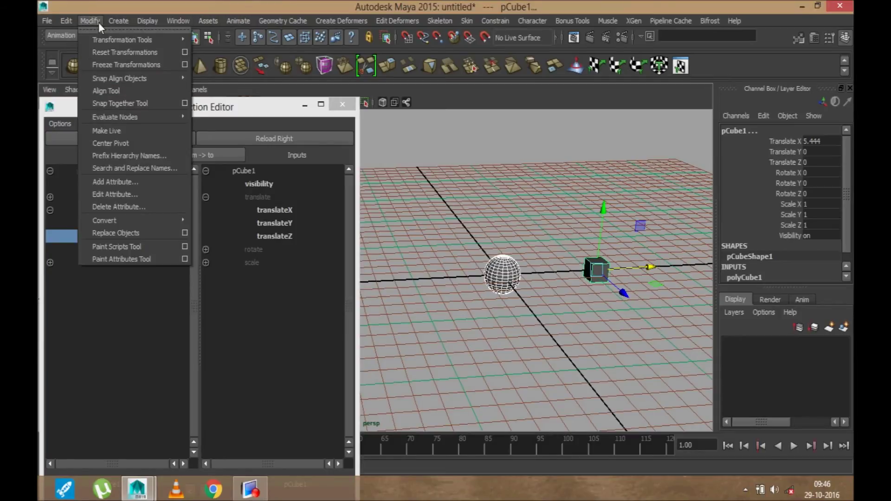
{"action": "left_click", "coordinate": [108, 66]}
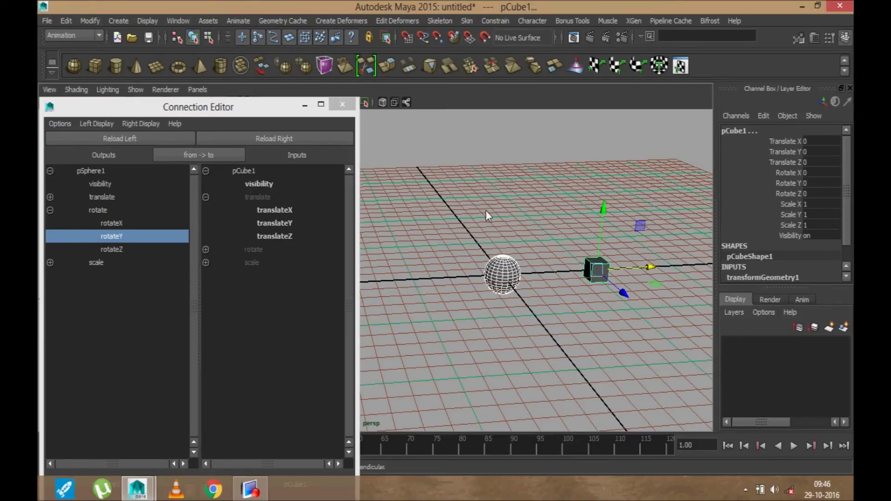
Check the translate, rotate and scale values of the sphere and of the cube
{"action": "left_click", "coordinate": [603, 263], "text": "shift"}
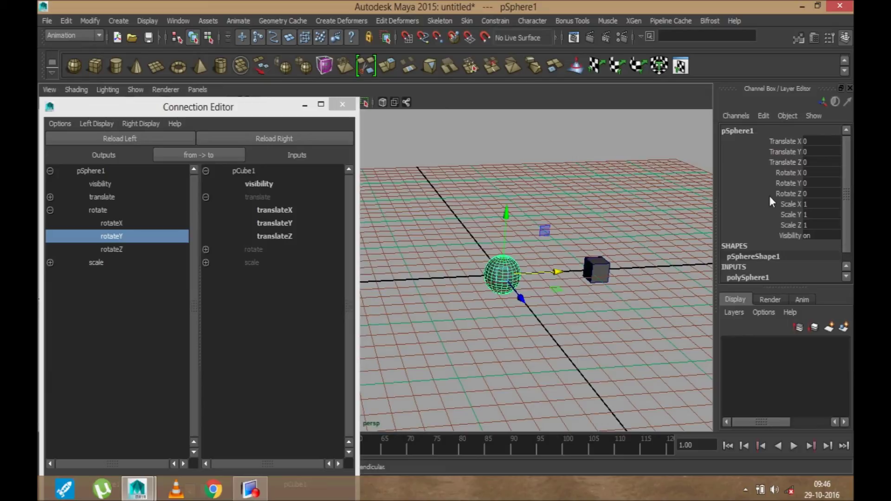
{"action": "left_click_drag", "start_coordinate": [780, 140], "coordinate": [796, 227]}
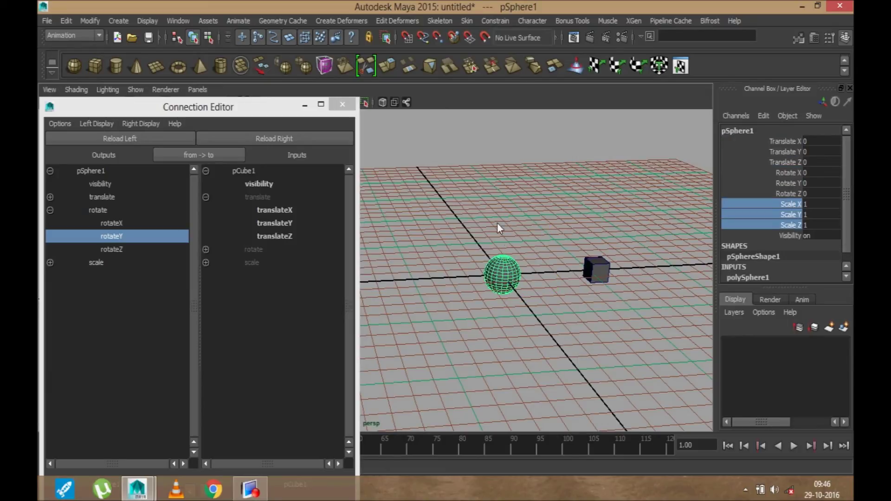
{"action": "left_click_drag", "start_coordinate": [562, 234], "coordinate": [622, 297]}
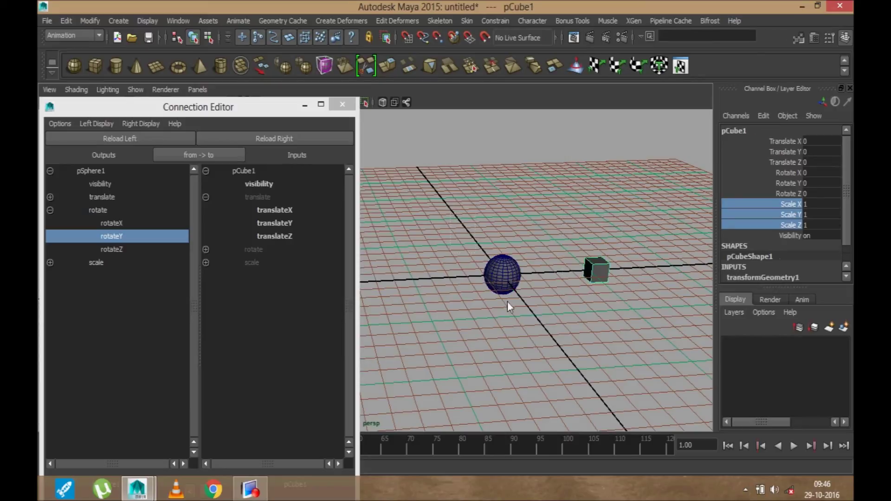
Reload the sphere as the output object and the cube as the input object in the Connection Editor
{"action": "left_click_drag", "start_coordinate": [508, 302], "coordinate": [514, 307]}
{"action": "left_click", "coordinate": [112, 138]}
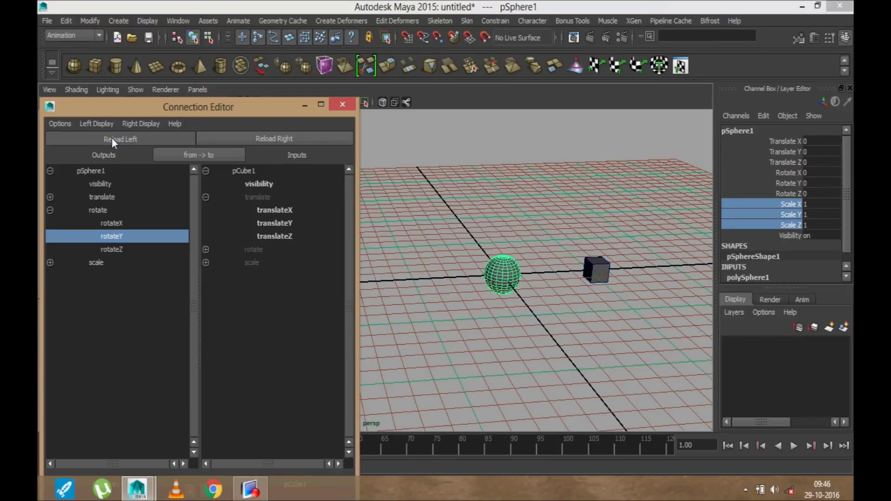
{"action": "left_click", "coordinate": [594, 280]}
{"action": "left_click", "coordinate": [295, 142]}
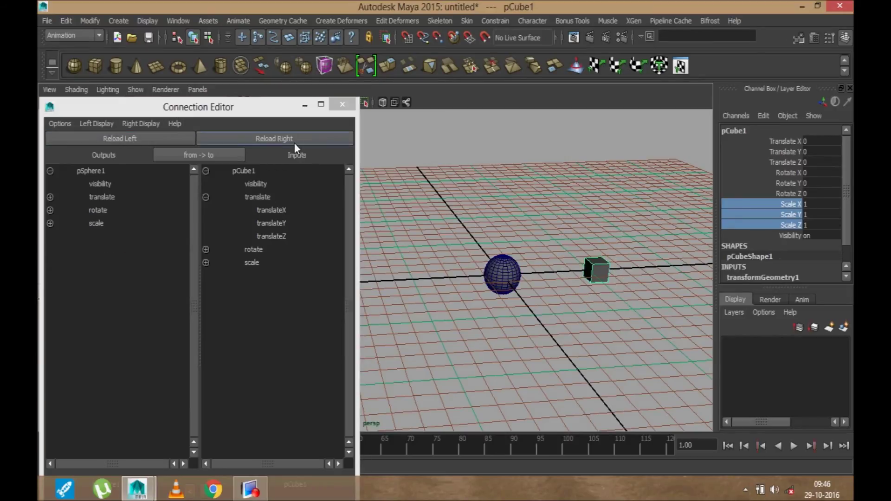
{"action": "left_click_drag", "start_coordinate": [264, 116], "coordinate": [322, 36]}
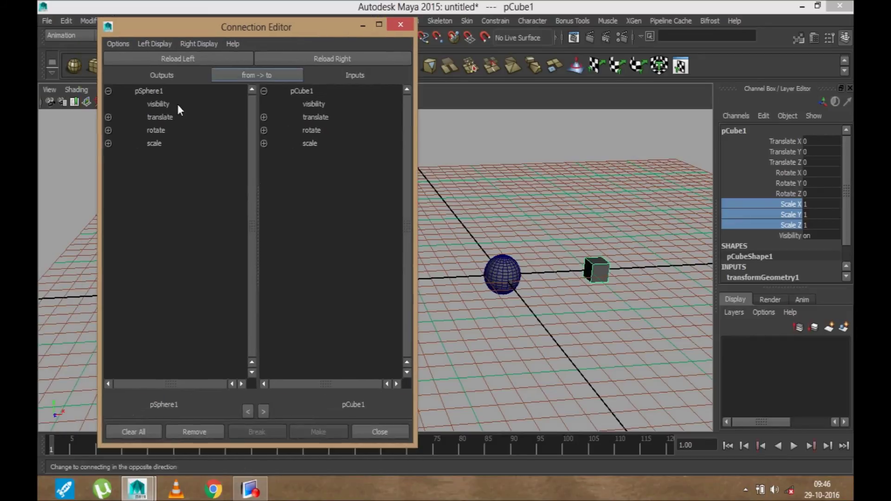
Connect the sphere's rotateY output to the cube's translateX input in the Connection Editor
{"action": "left_click", "coordinate": [109, 130]}
{"action": "left_click", "coordinate": [197, 148]}
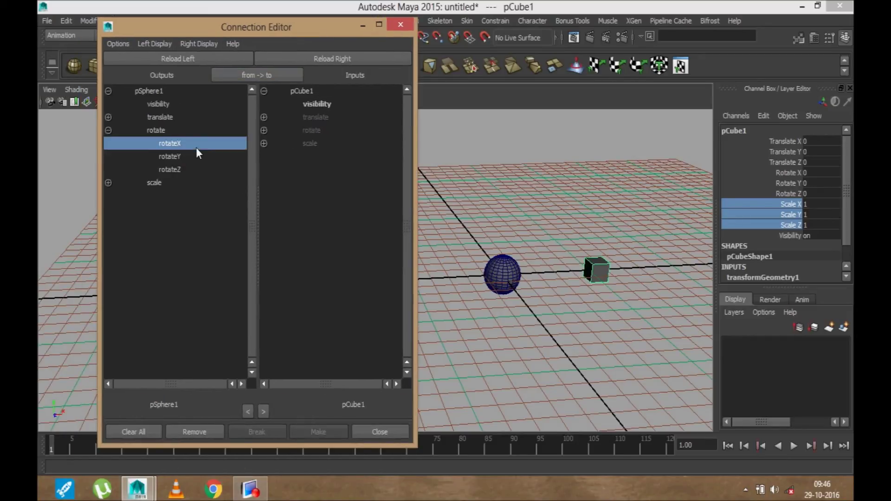
{"action": "left_click", "coordinate": [194, 156]}
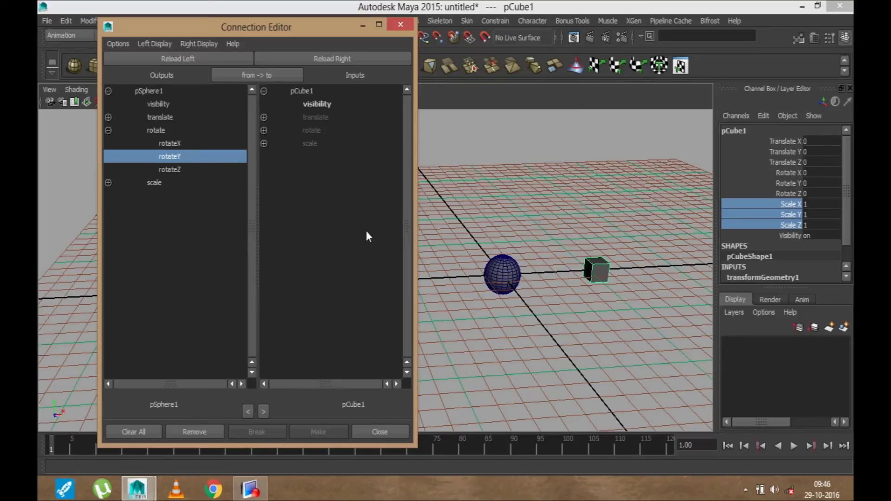
{"action": "left_click", "coordinate": [264, 130]}
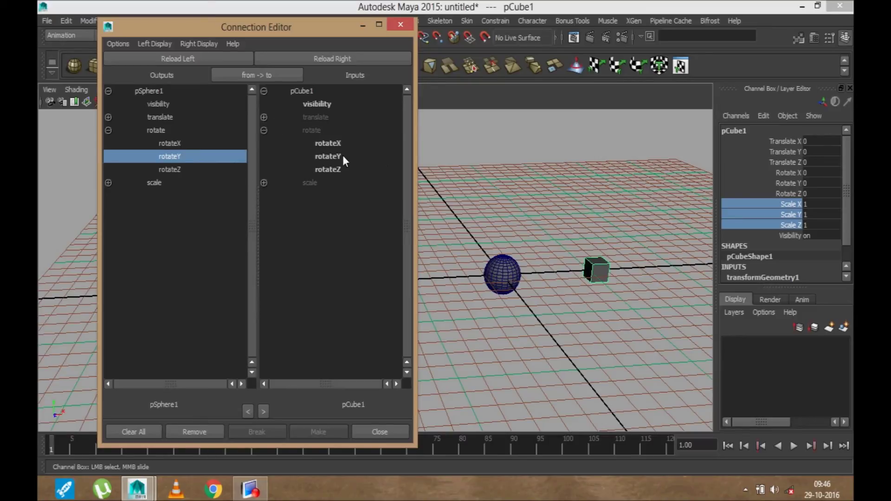
{"action": "left_click", "coordinate": [265, 130]}
{"action": "left_click", "coordinate": [264, 117]}
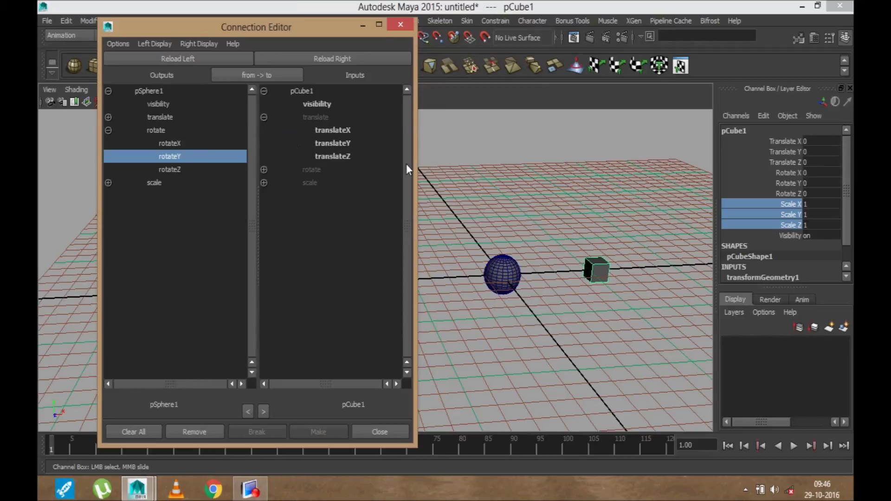
{"action": "left_click", "coordinate": [340, 132]}
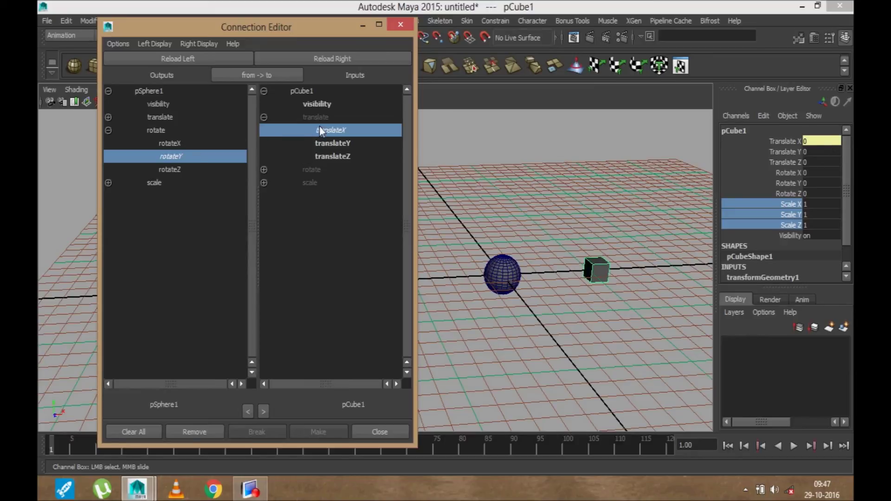
Minimize the Connection Editor and select the sphere in the perspective view with the Rotate tool active
{"action": "left_click", "coordinate": [359, 26]}
{"action": "left_click_drag", "start_coordinate": [440, 217], "coordinate": [510, 333]}
{"action": "middle_click_drag", "start_coordinate": [557, 291], "coordinate": [368, 260], "text": "alt"}
{"action": "right_click_drag", "start_coordinate": [370, 219], "coordinate": [420, 308], "text": "alt"}
{"action": "middle_click_drag", "start_coordinate": [419, 307], "coordinate": [458, 371], "text": "alt"}
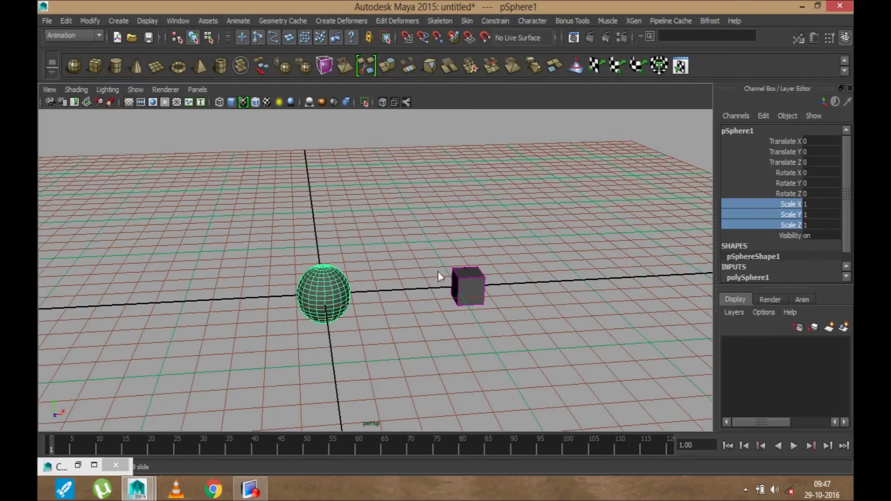
{"action": "right_click_drag", "start_coordinate": [438, 271], "coordinate": [493, 368], "text": "alt"}
{"action": "left_click_drag", "start_coordinate": [525, 294], "coordinate": [530, 290], "text": "alt"}
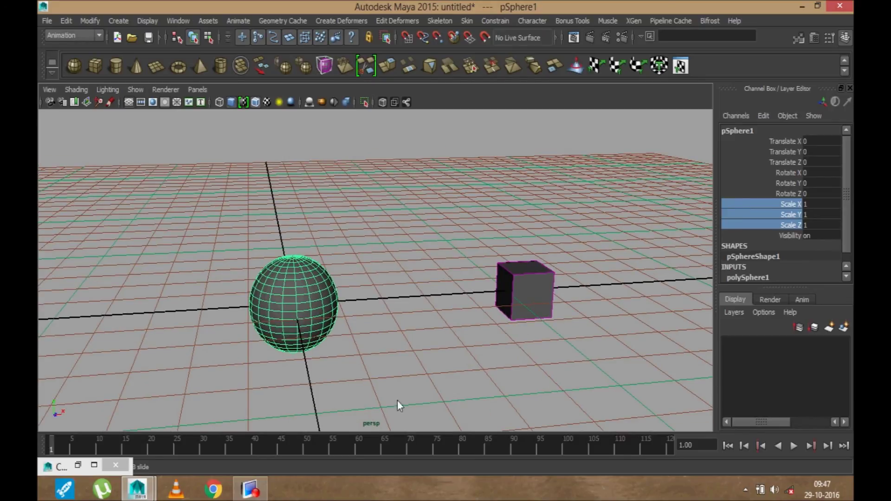
{"action": "key", "text": "e"}
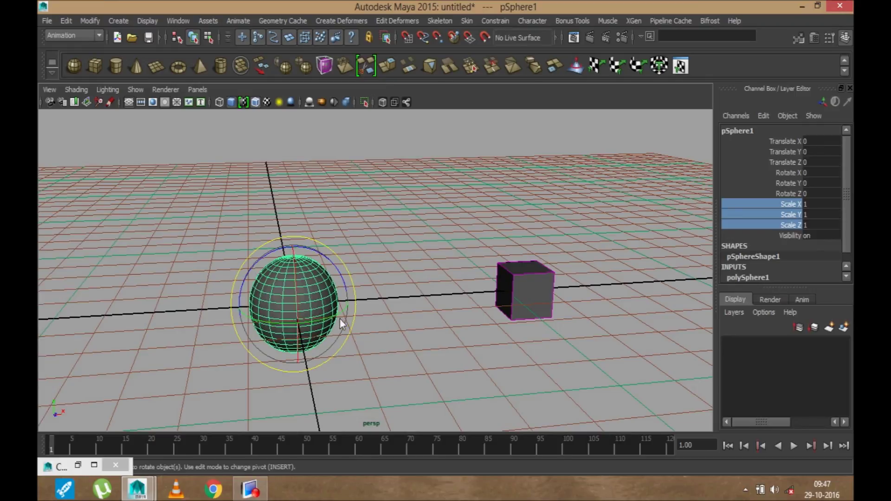